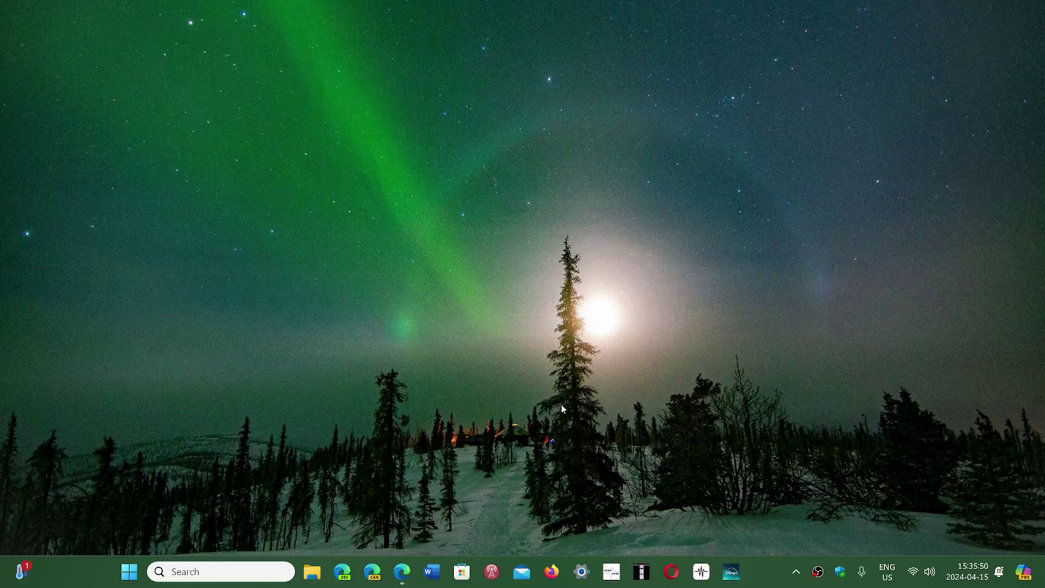
Keep the blocked wushowhide (1).diagcab download from Edge's Downloads list.
left_click(402, 572)
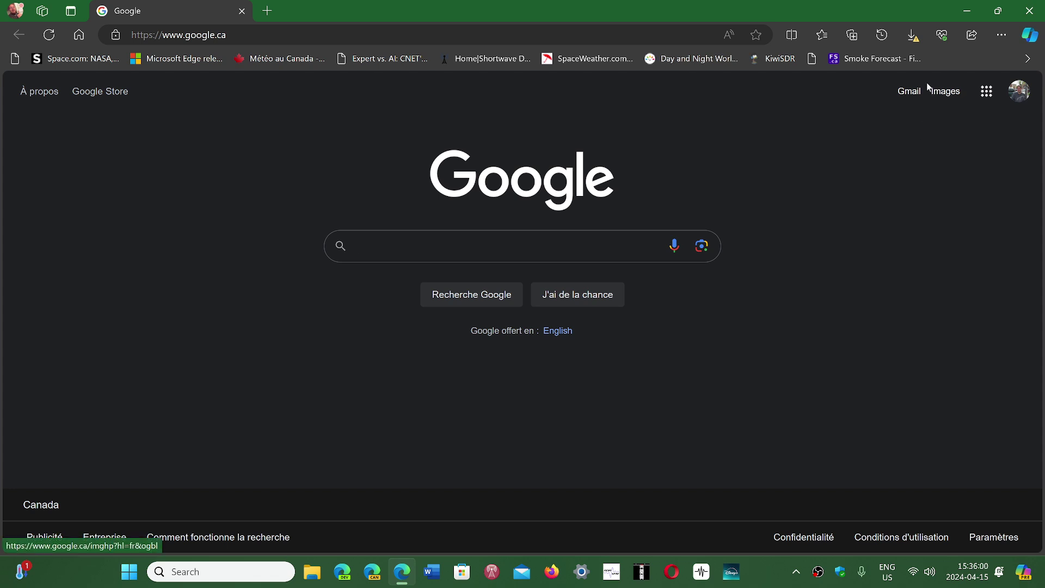
left_click(912, 36)
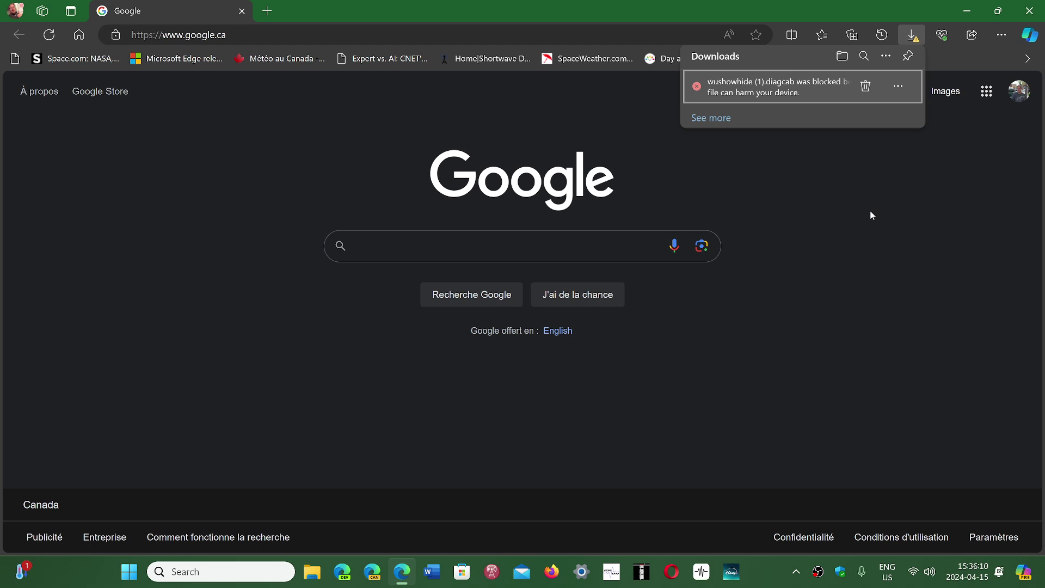
left_click(899, 92)
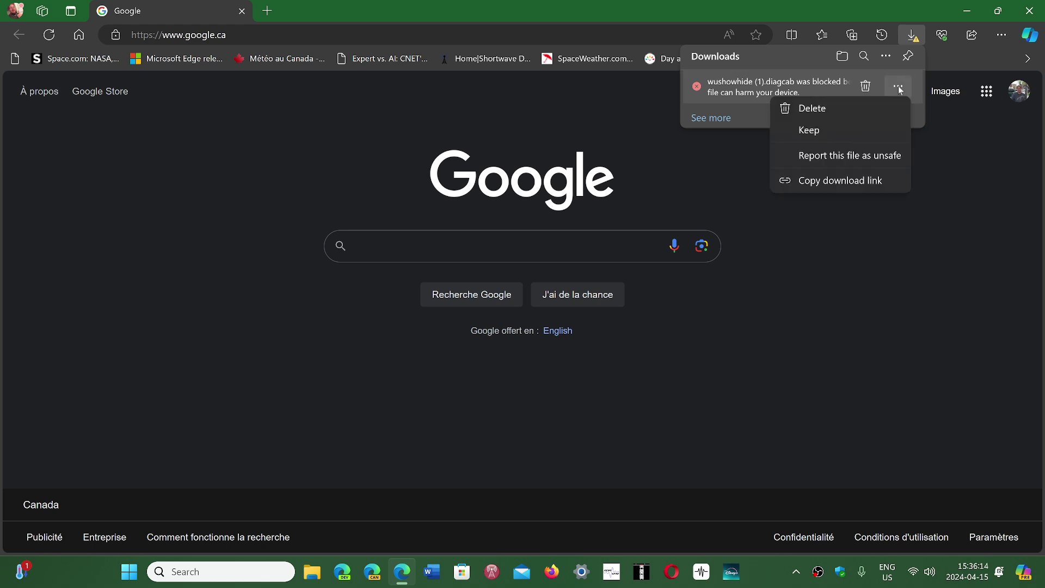
left_click(838, 130)
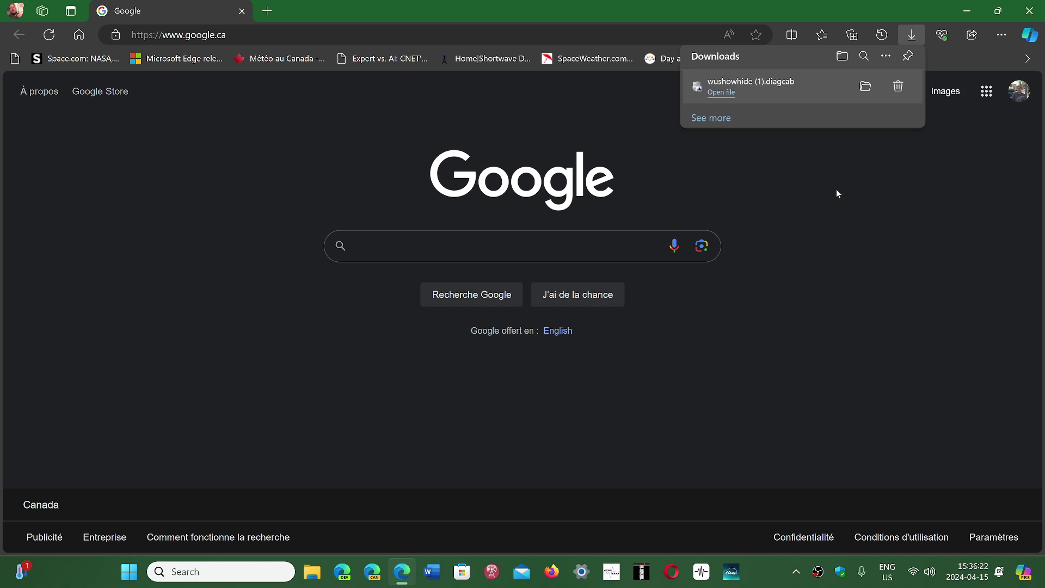
Close Edge and launch wushowhide from the Downloads folder in File Explorer.
left_click(1035, 13)
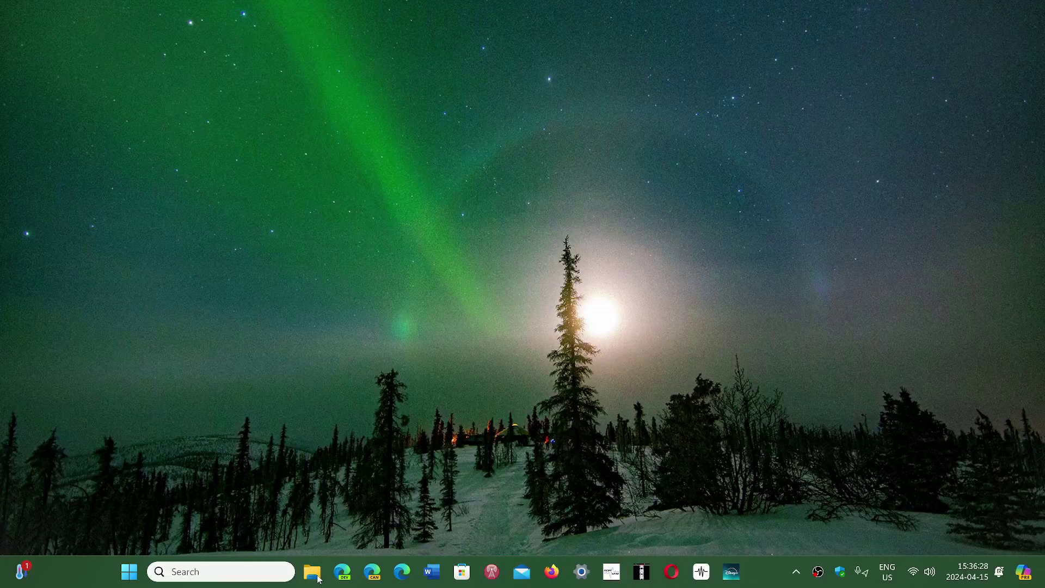
left_click(312, 572)
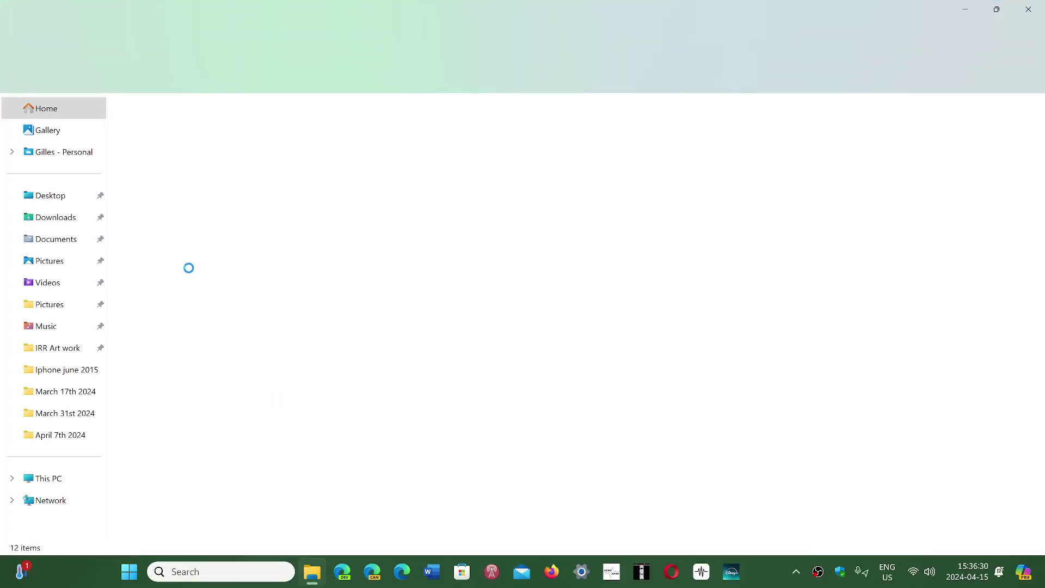
left_click(77, 218)
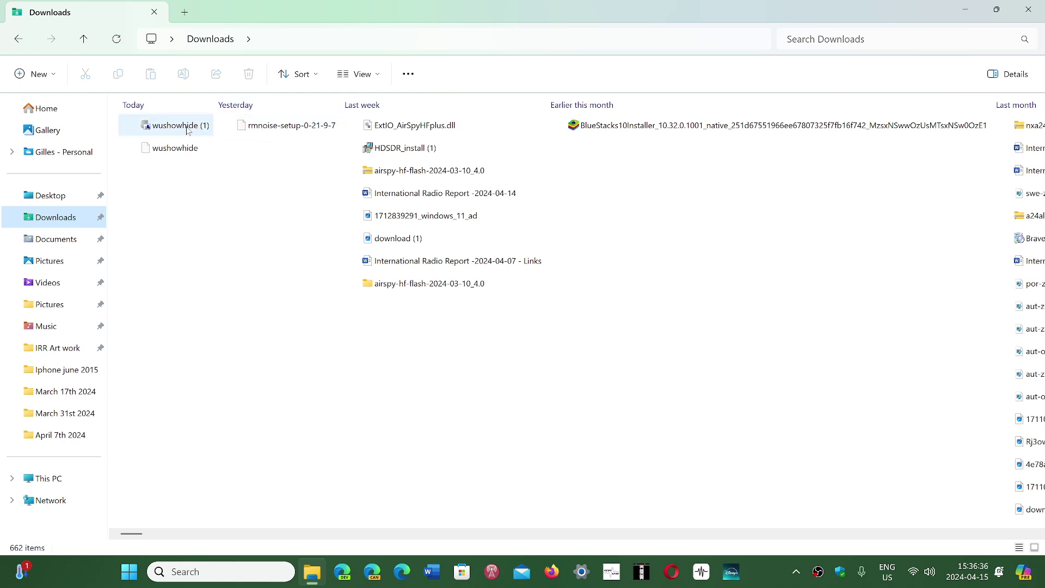
double_click(176, 151)
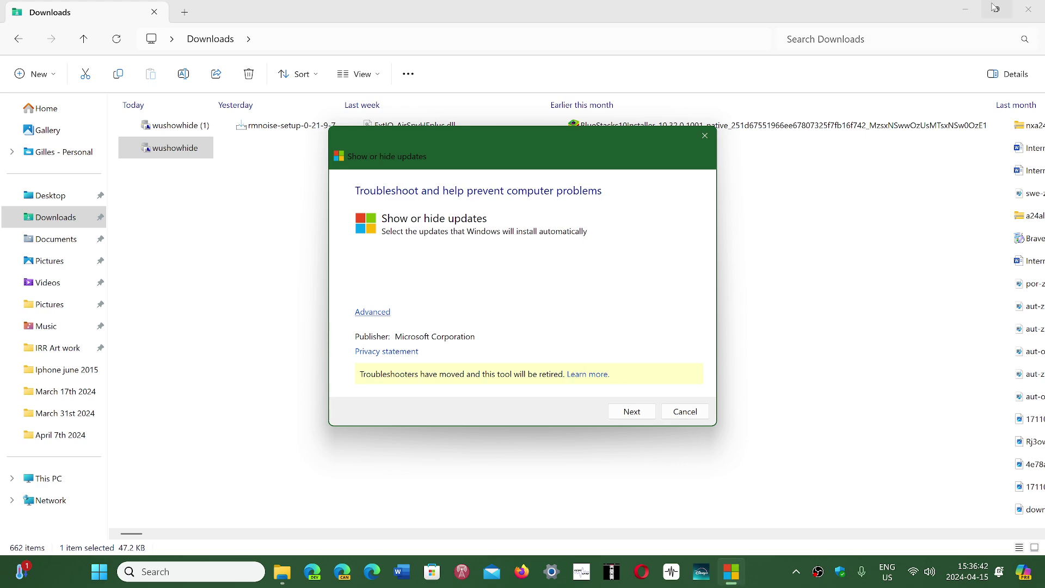
Close File Explorer and advance the troubleshooter past its intro page.
left_click(1027, 10)
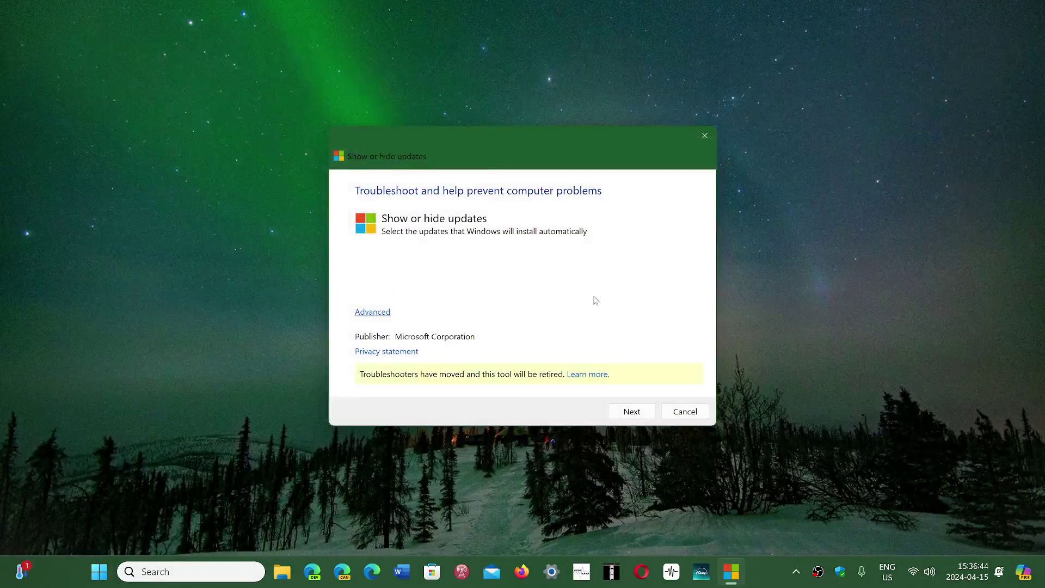
left_click(639, 412)
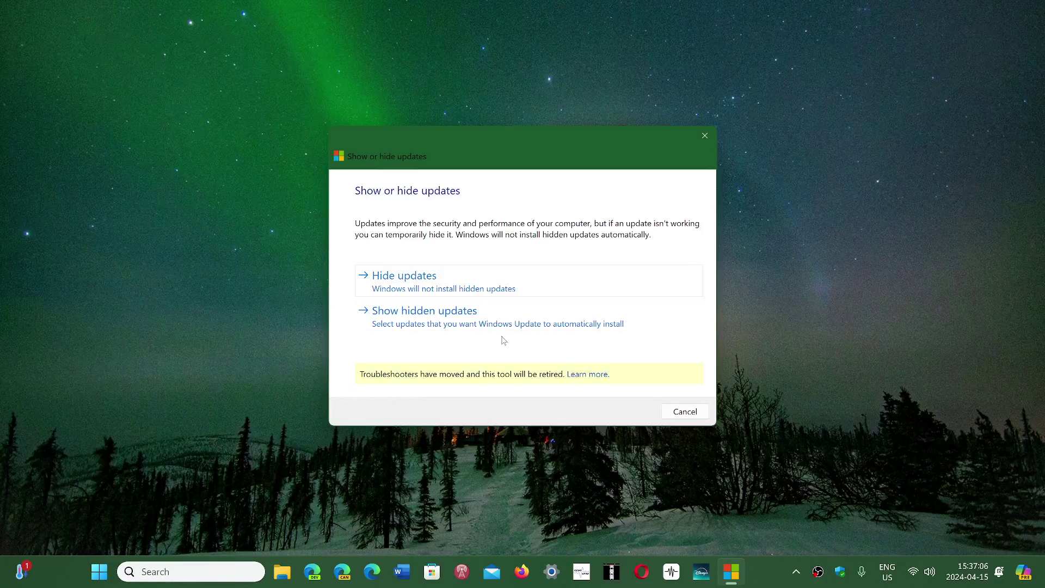
Under Hide updates, tick and untick the Arduino Bossa Program Port update, then cancel.
left_click(455, 280)
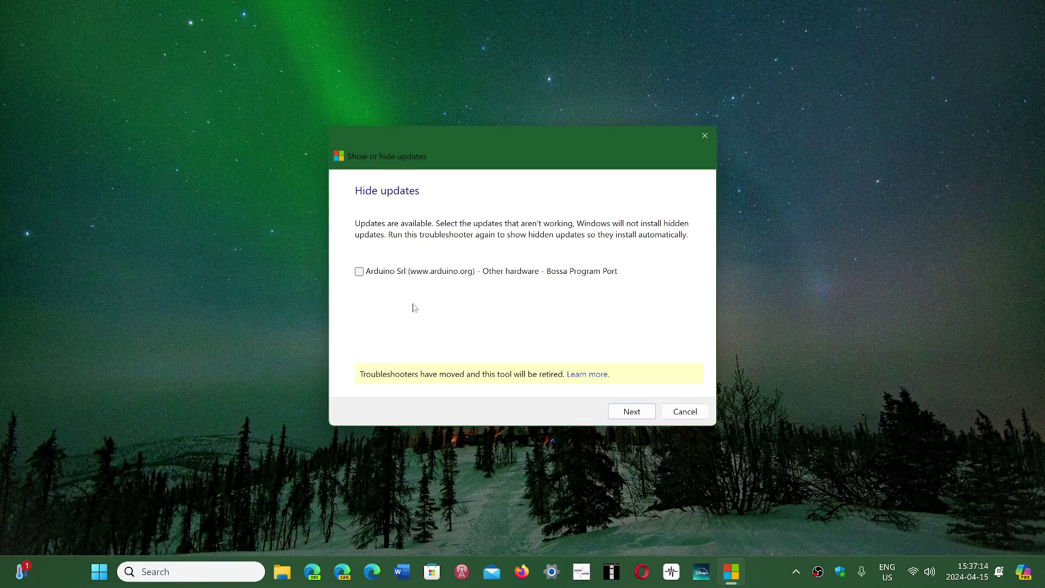
left_click(359, 272)
left_click(359, 271)
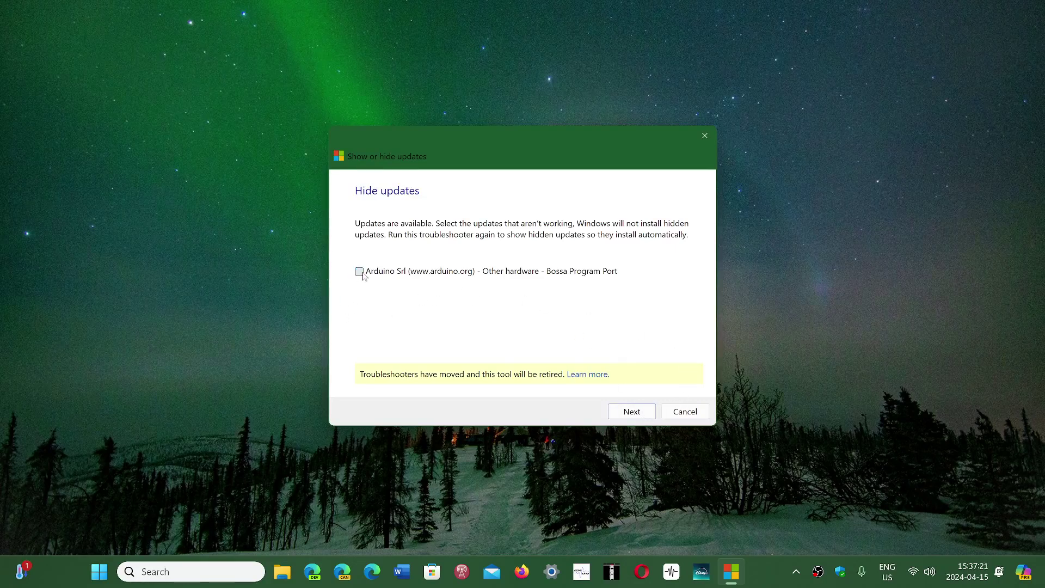
left_click(696, 415)
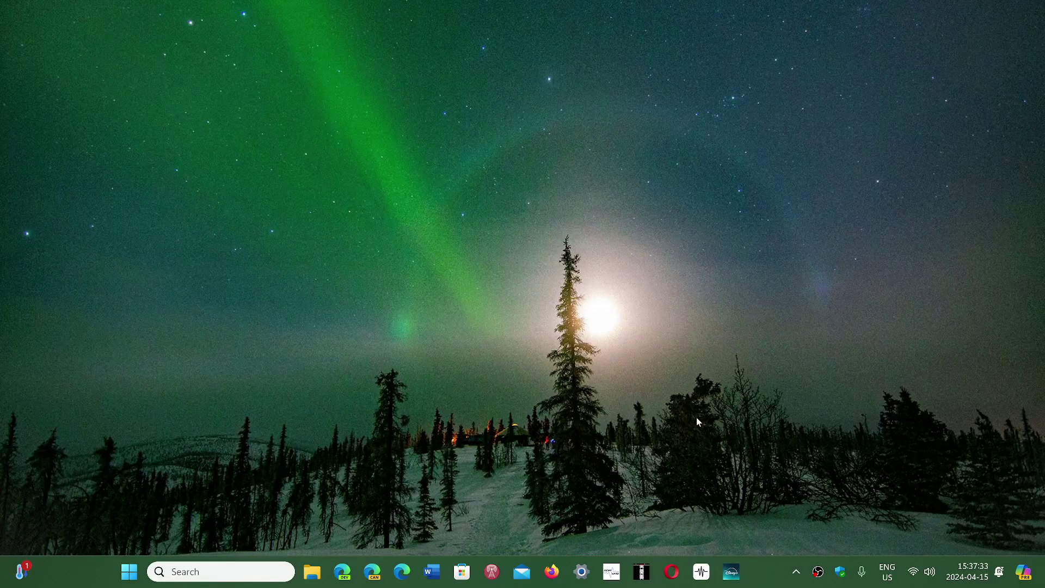
Open Device Manager and check the Intel Iris Plus Graphics 655 driver version 31.0.101.2115.
right_click(130, 574)
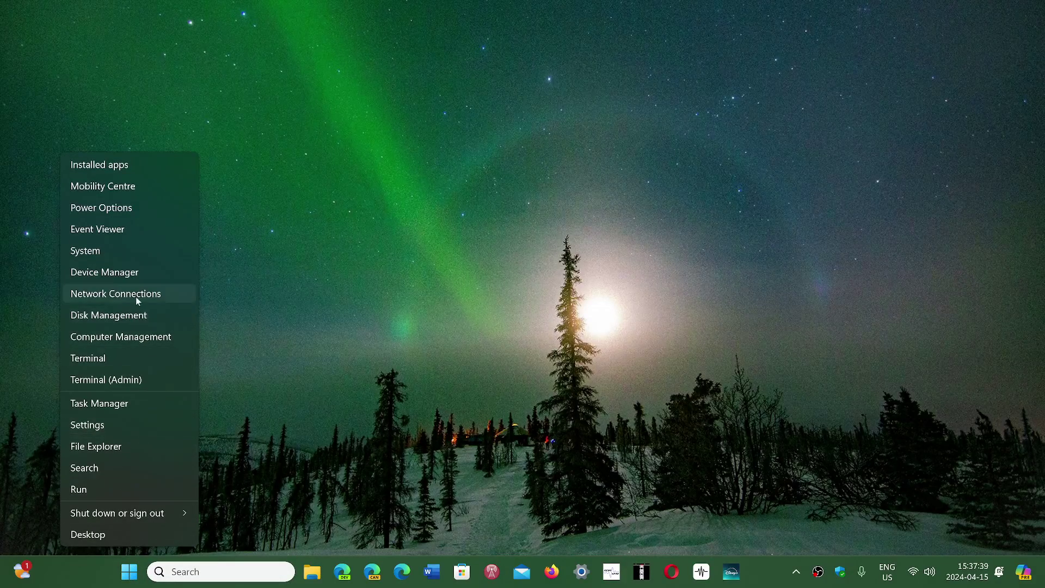
left_click(134, 272)
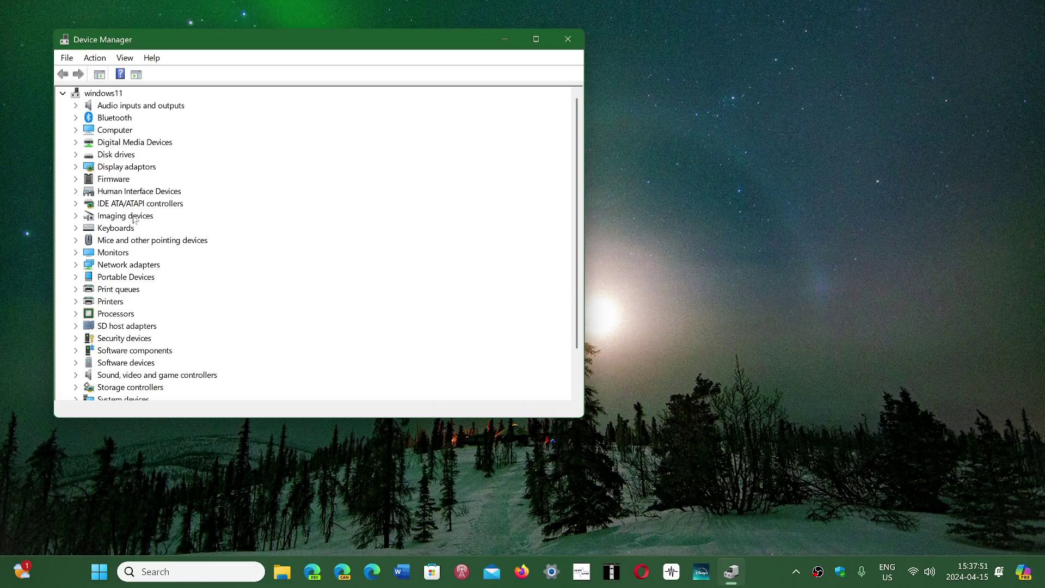
left_click(75, 167)
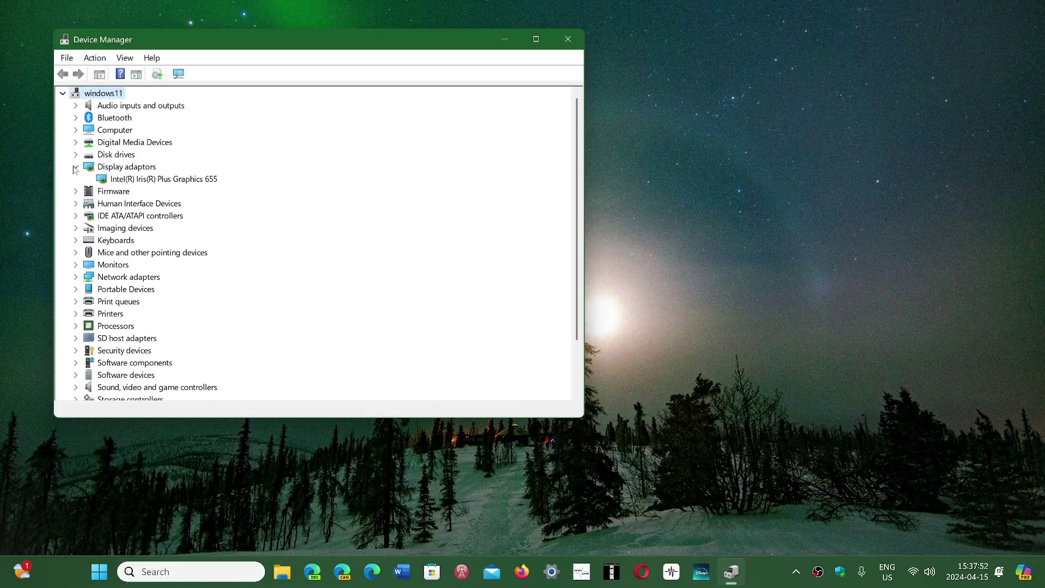
double_click(163, 182)
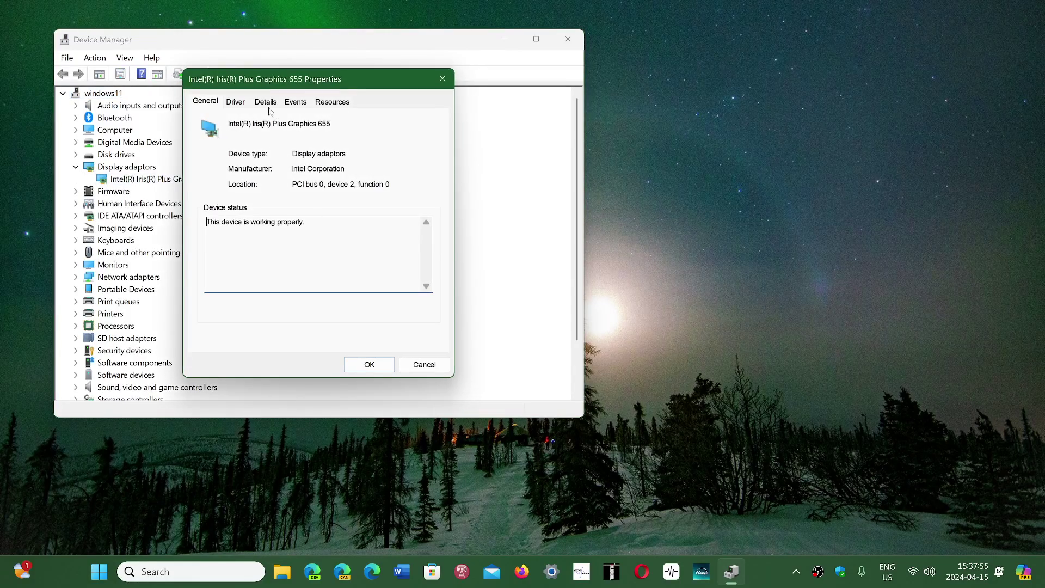
left_click(238, 104)
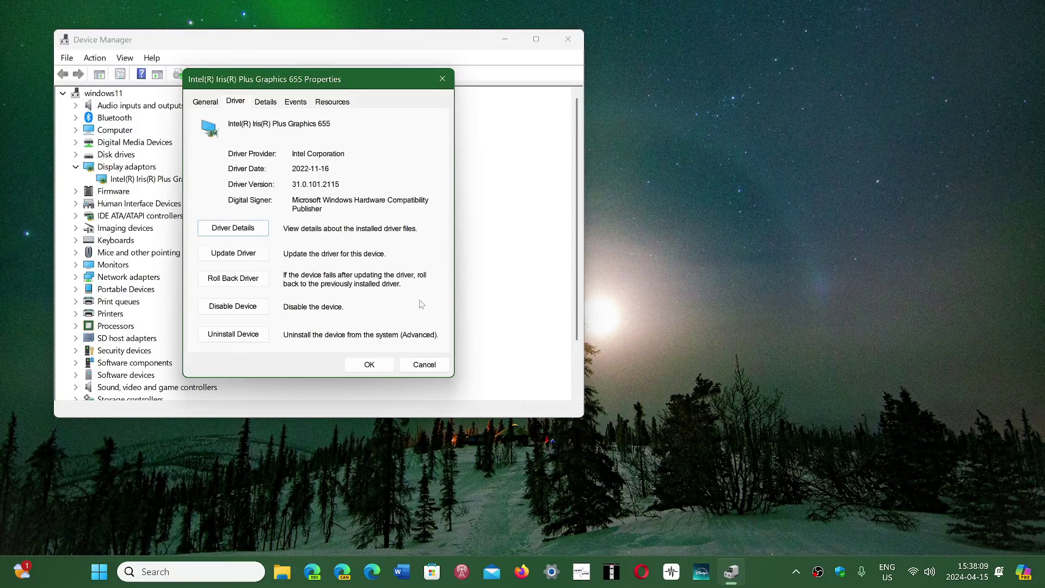
left_click(425, 364)
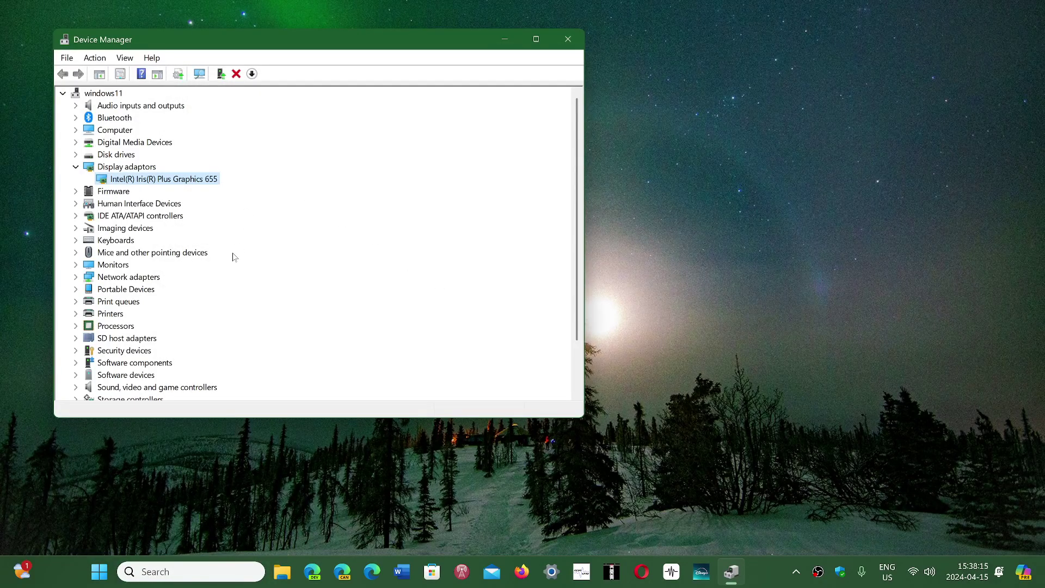
Expand Sound, video and game controllers and check the Intel Smart Sound Technology driver.
left_click(76, 388)
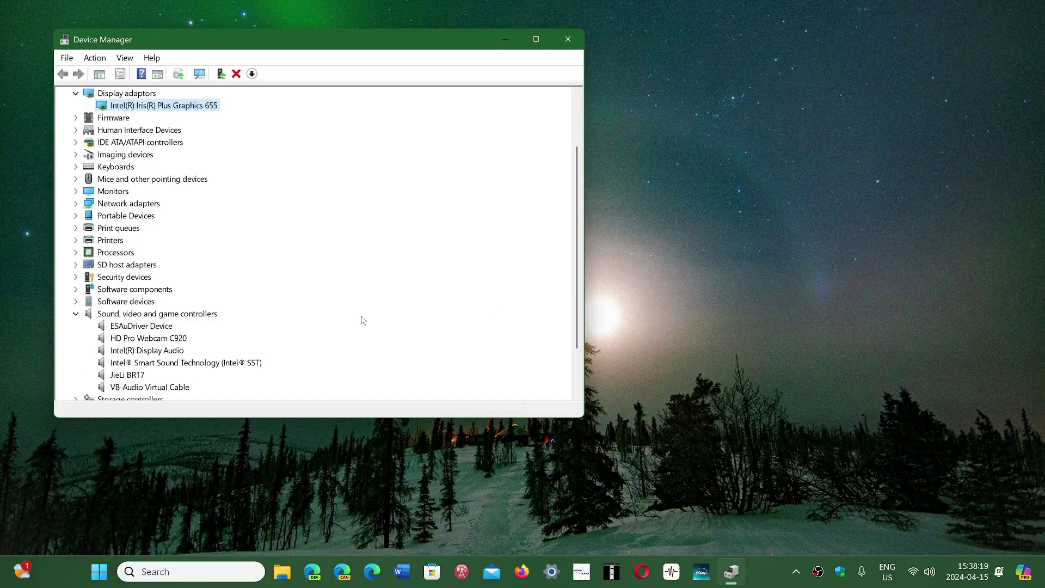
double_click(232, 363)
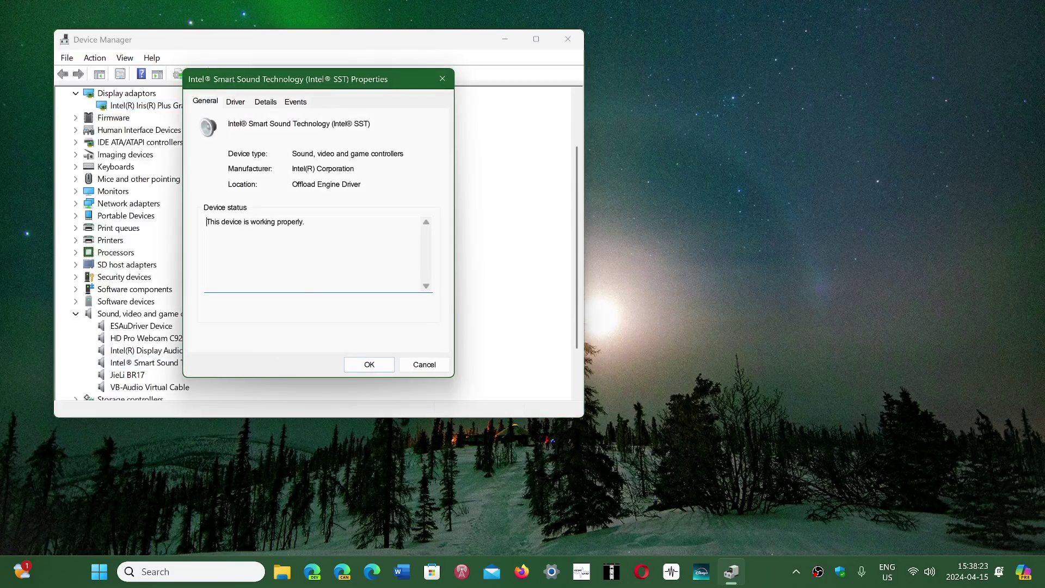
left_click(235, 101)
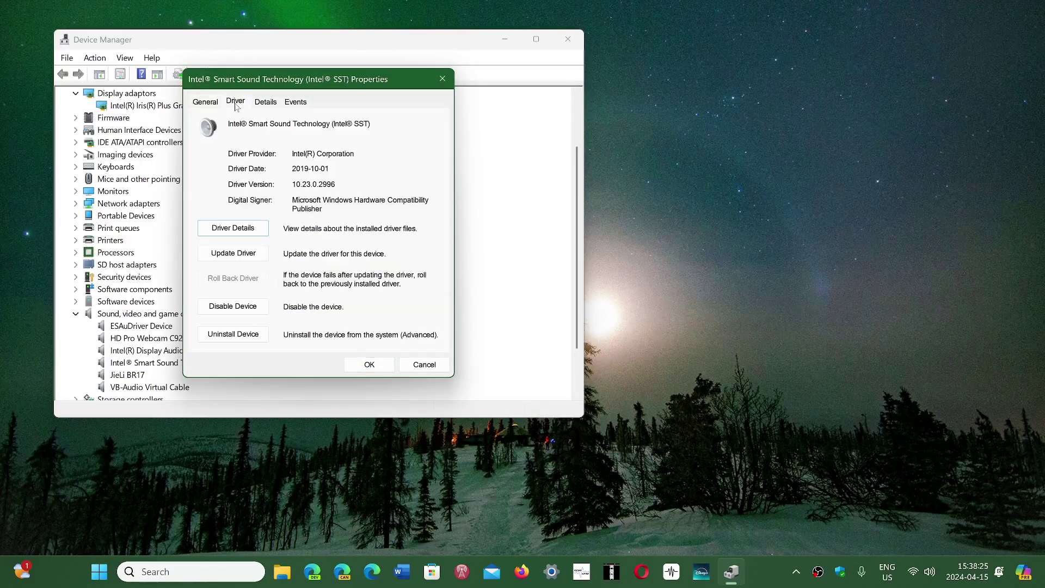
left_click(418, 364)
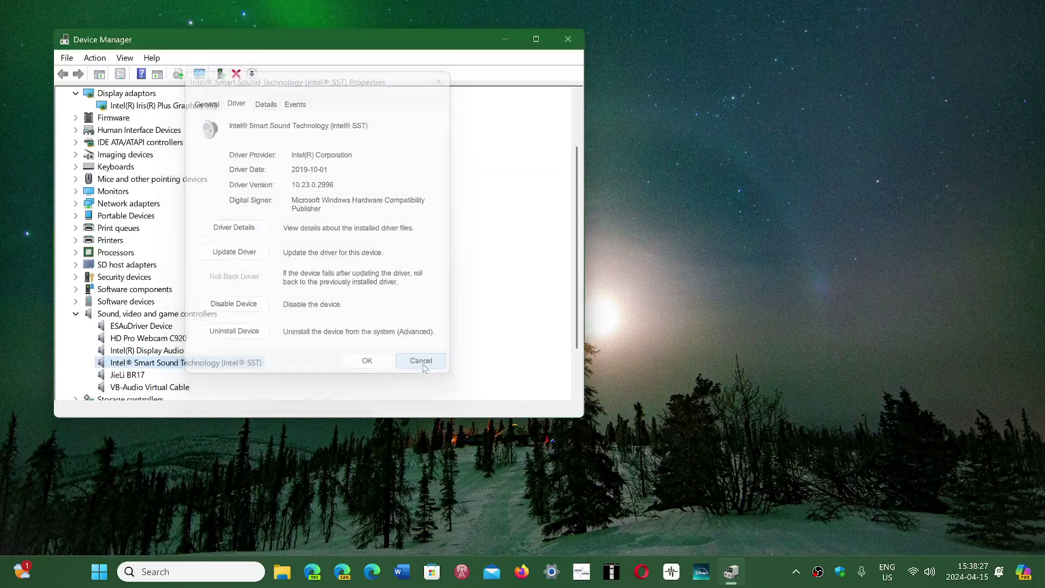
Check the Intel(R) Display Audio driver details, then close Device Manager.
double_click(181, 351)
left_click(234, 103)
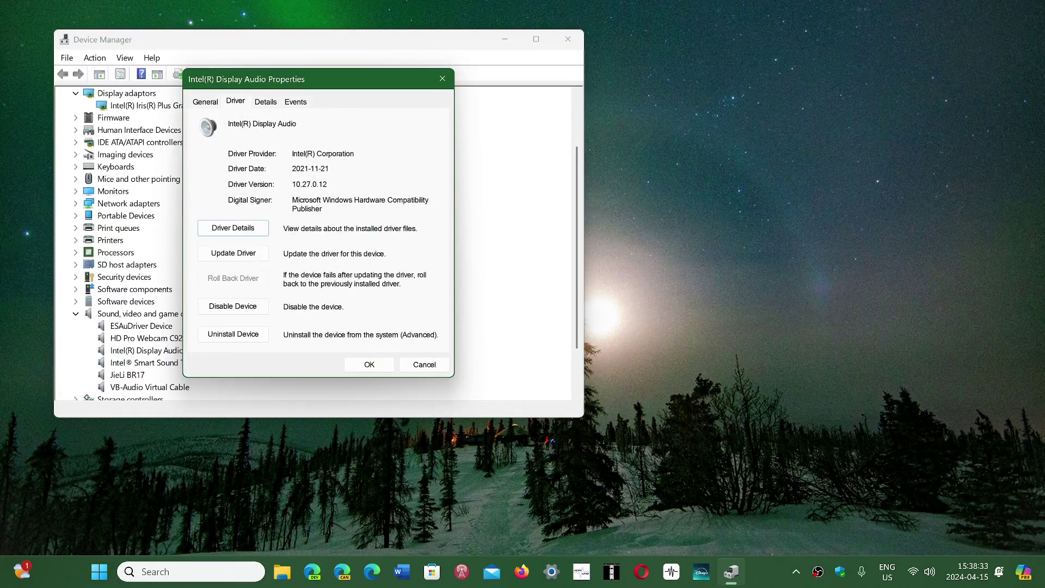
left_click(425, 365)
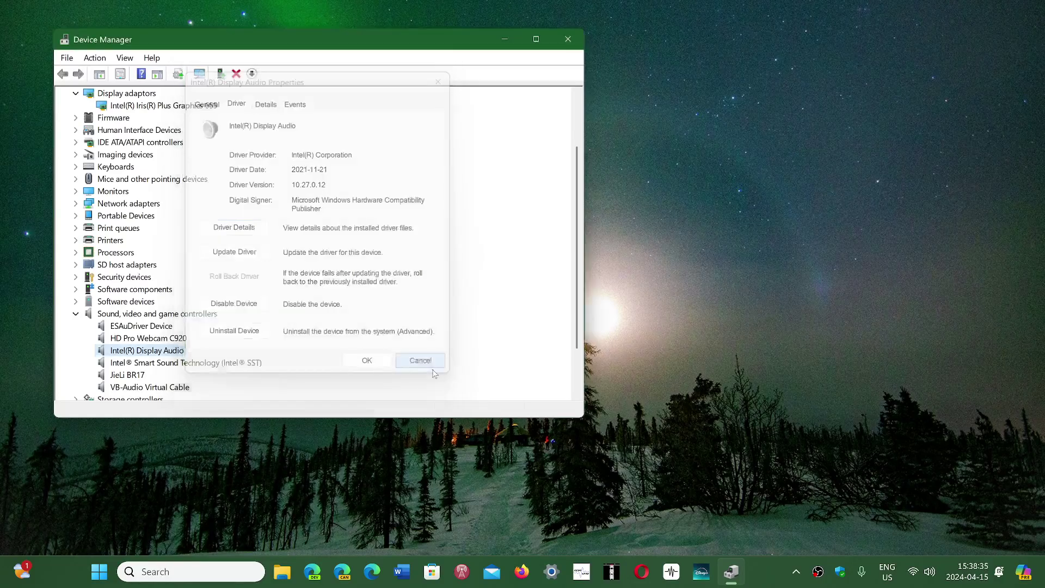
left_click(569, 41)
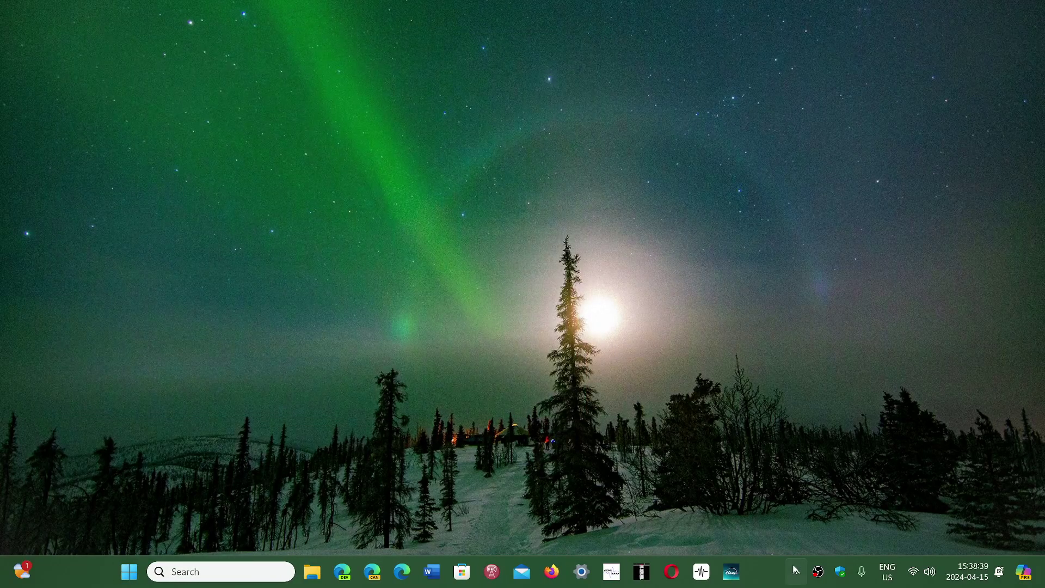